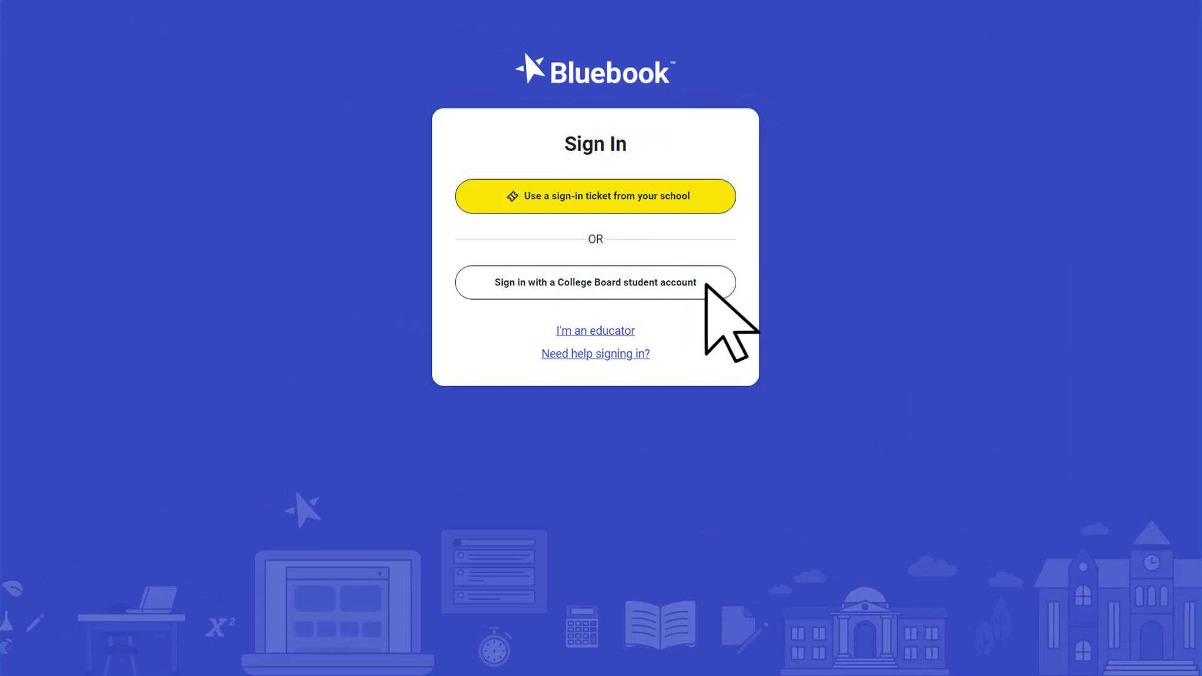
# Sign in with the College Board student account using the student's e-mail and password
pyautogui.click(705, 285)
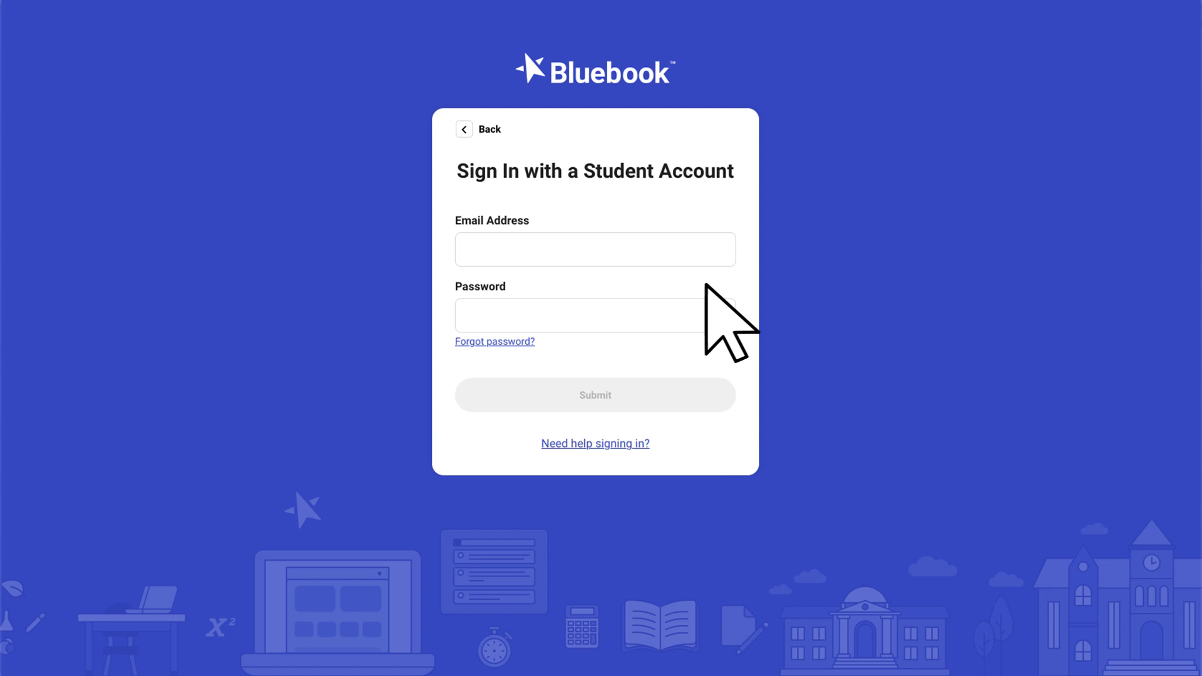
pyautogui.write('student@highschool.edu')
pyautogui.press('Tab')
pyautogui.write('••••••••••••')
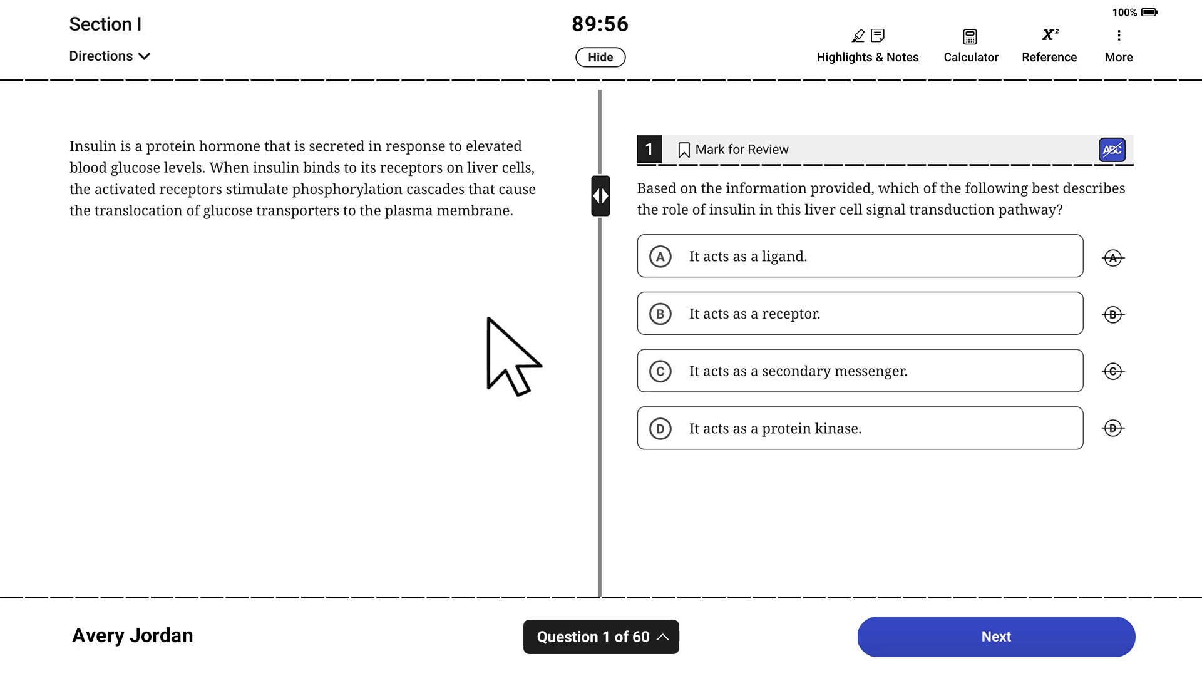
# View and close the Section I directions, hide the countdown timer, and advance to question 2
pyautogui.click(142, 56)
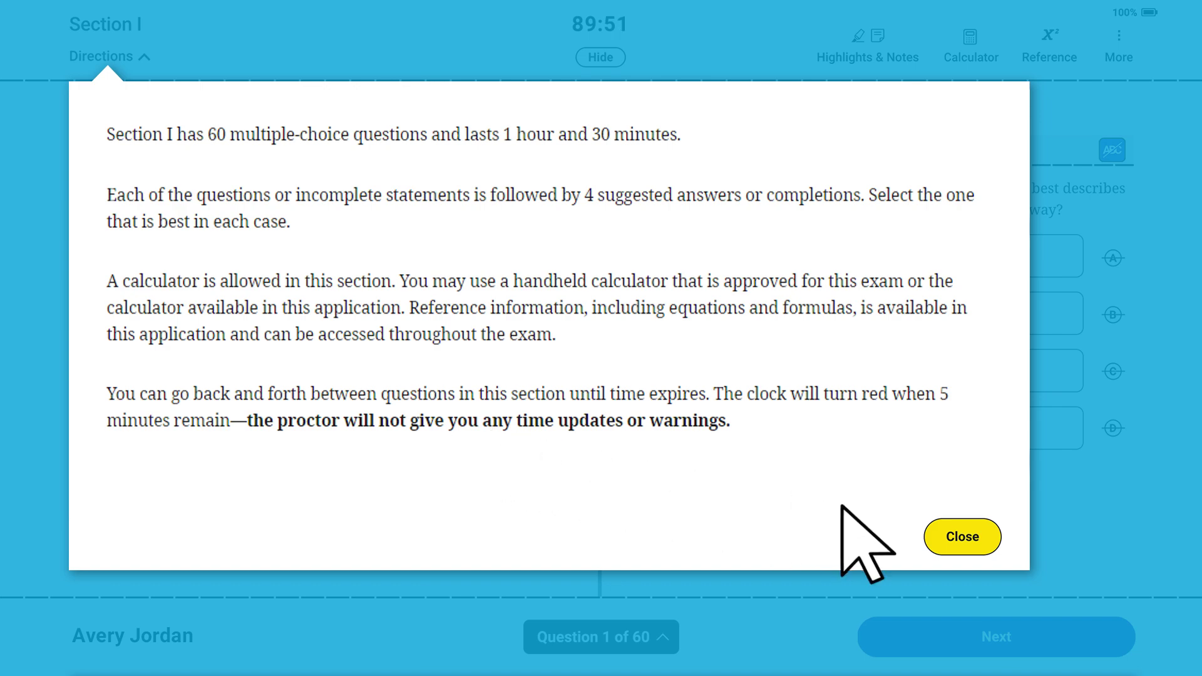
pyautogui.click(973, 536)
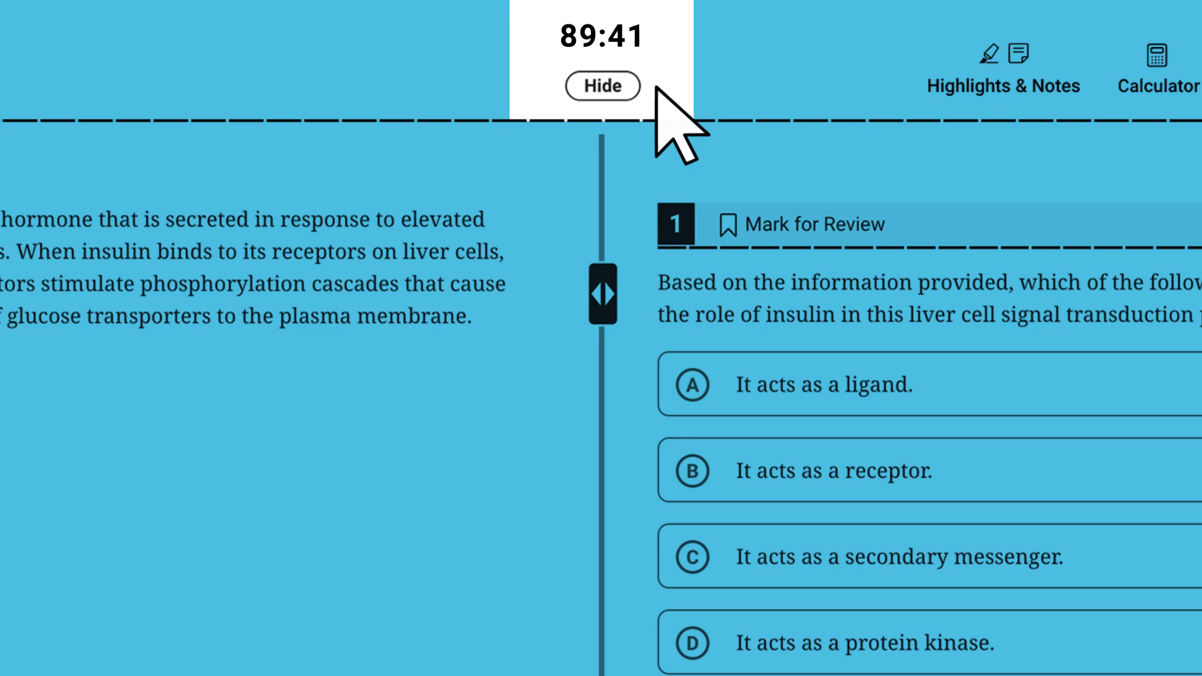
pyautogui.click(631, 88)
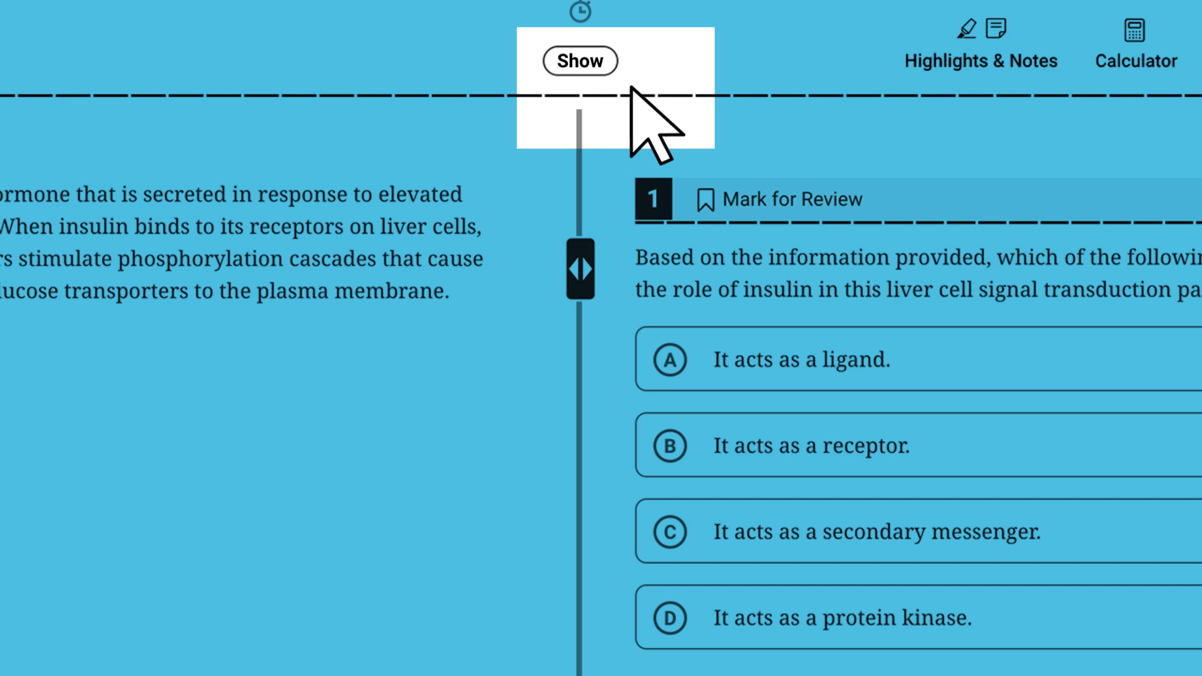
pyautogui.click(984, 621)
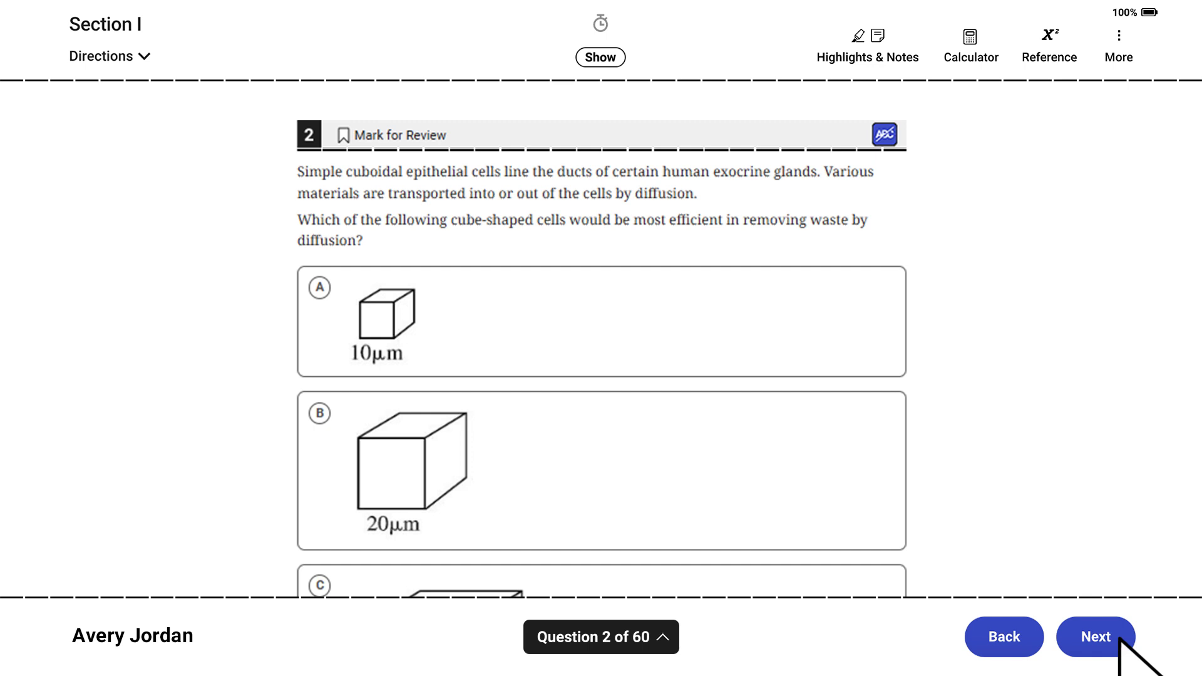
# Advance to question 3, widen the passage panel, and zoom the page in and back out
pyautogui.click(1119, 639)
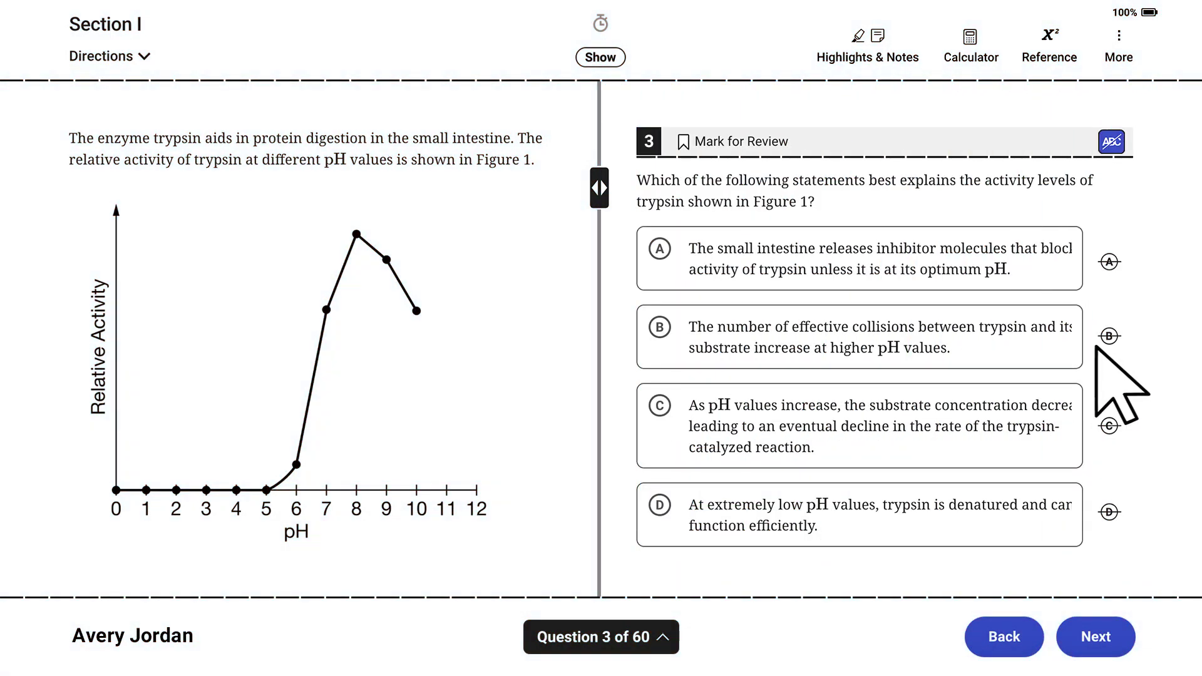
pyautogui.moveTo(602, 185)
pyautogui.mouseDown()
pyautogui.moveTo(760, 182)
pyautogui.moveTo(421, 180)
pyautogui.moveTo(599, 182)
pyautogui.mouseUp()
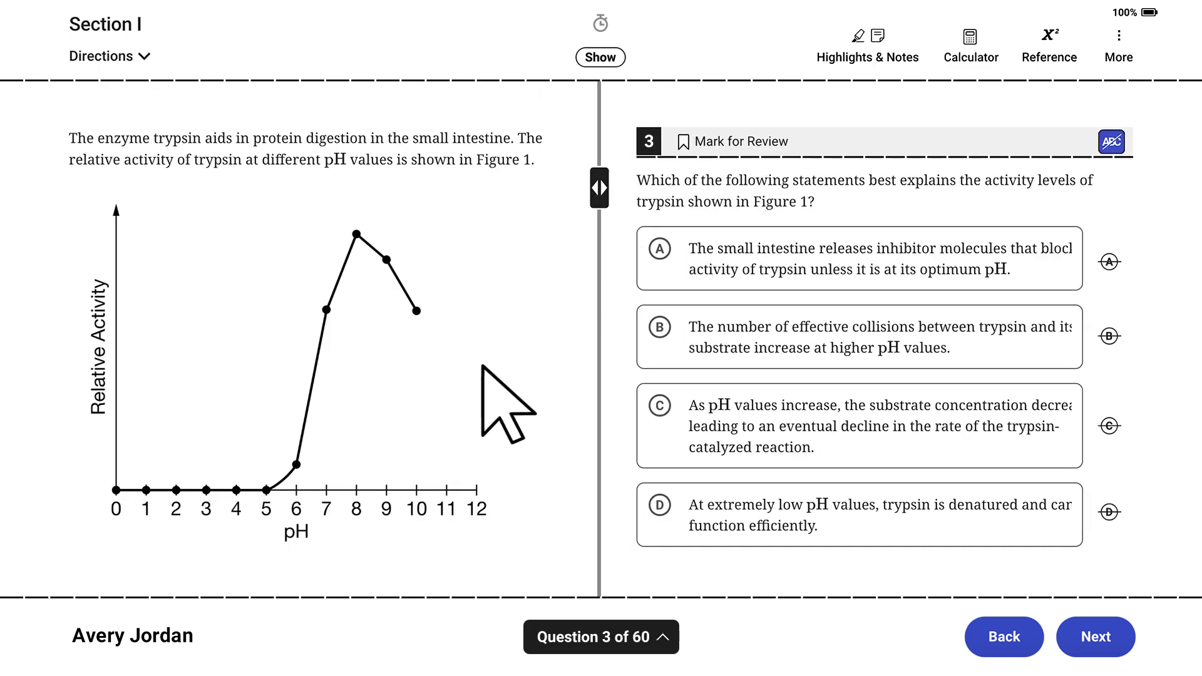
pyautogui.hotkey('ctrl', '+')
pyautogui.hotkey('ctrl', '+')
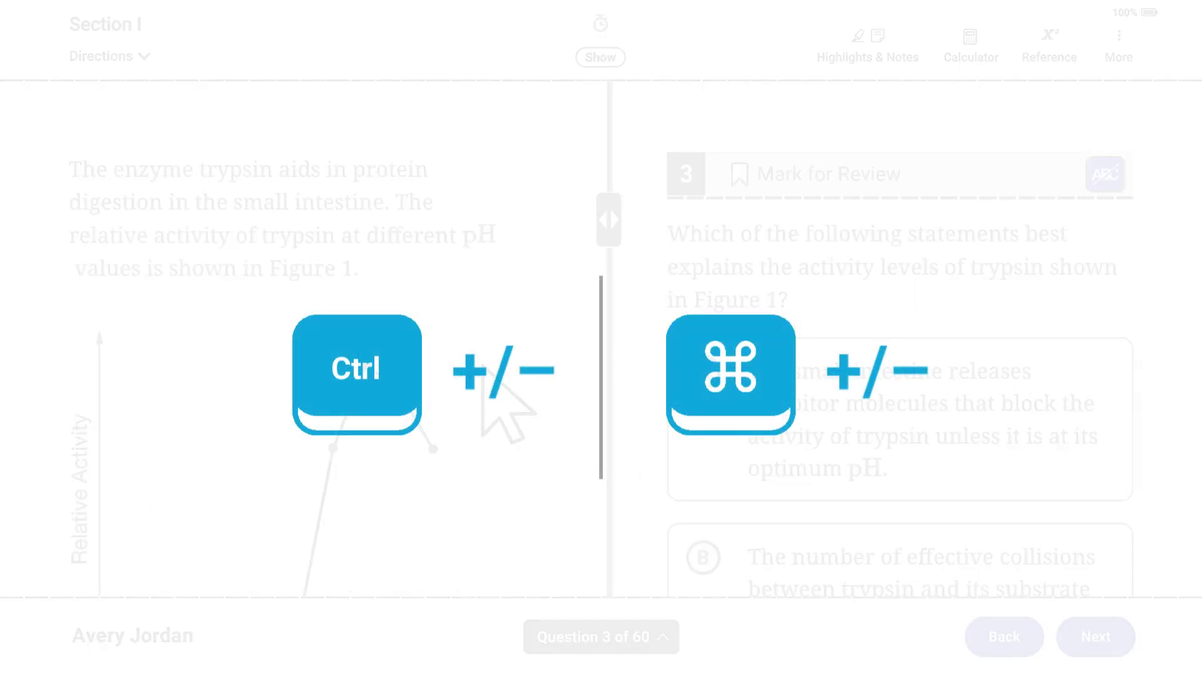
pyautogui.hotkey('ctrl', '-')
pyautogui.hotkey('ctrl', '-')
pyautogui.hotkey('ctrl', '-')
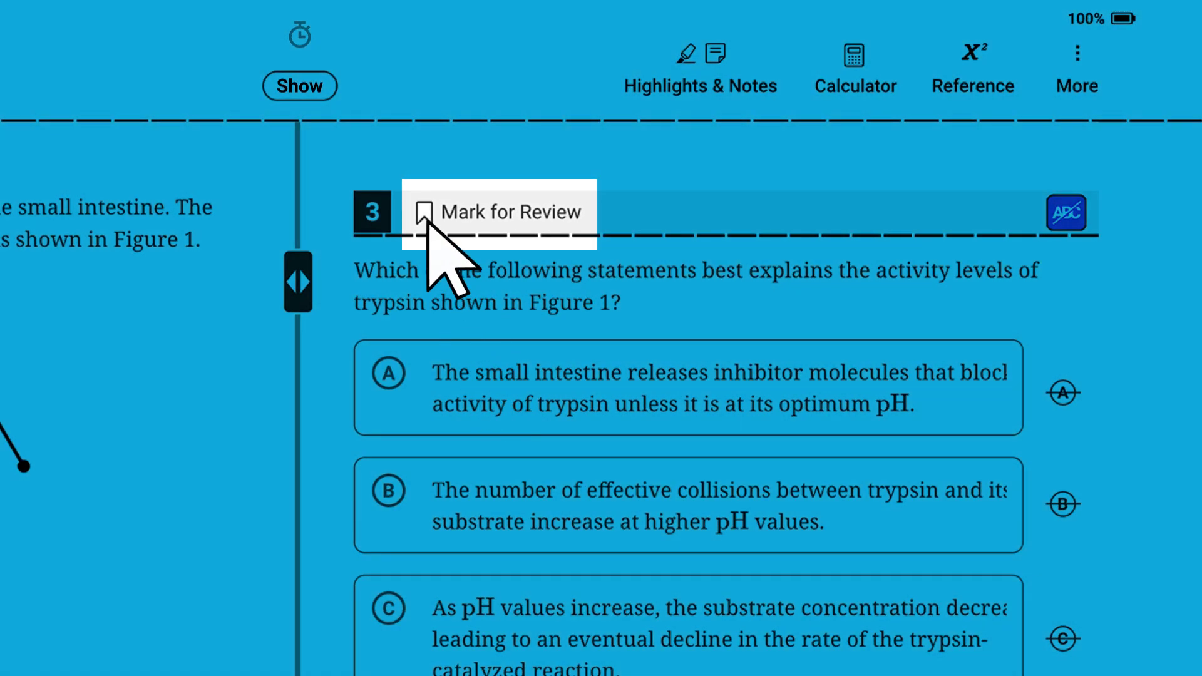
# Mark question 3 for review and confirm the flag in the 60-question navigator
pyautogui.click(423, 215)
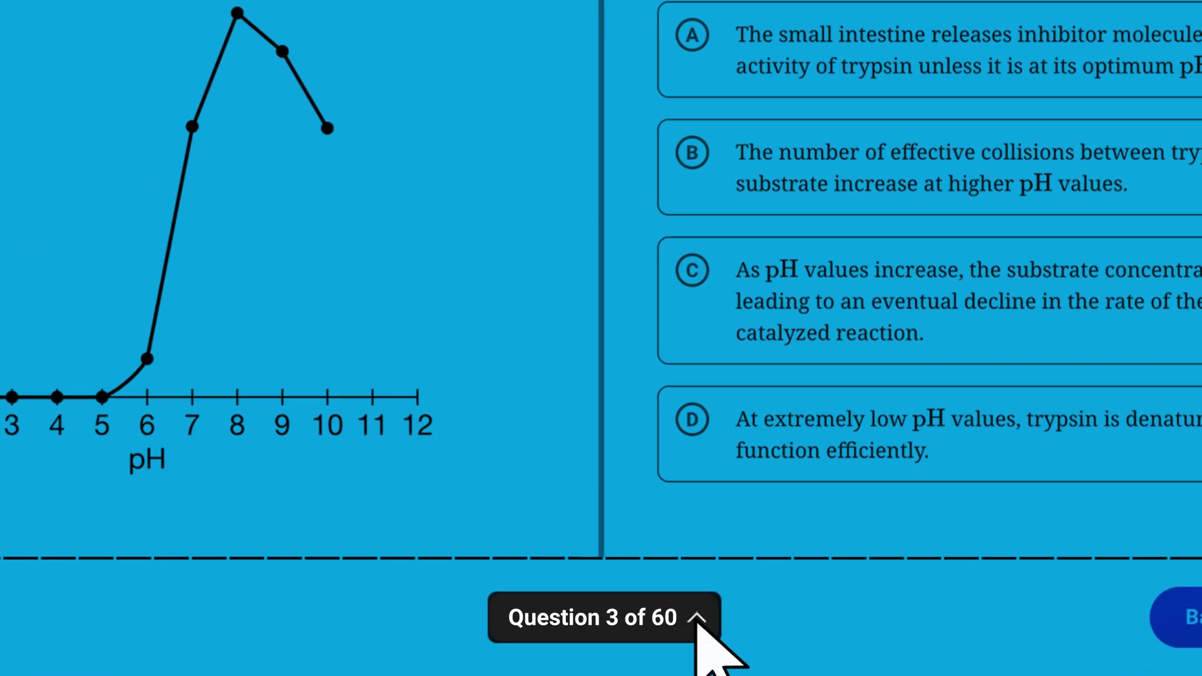
pyautogui.click(696, 618)
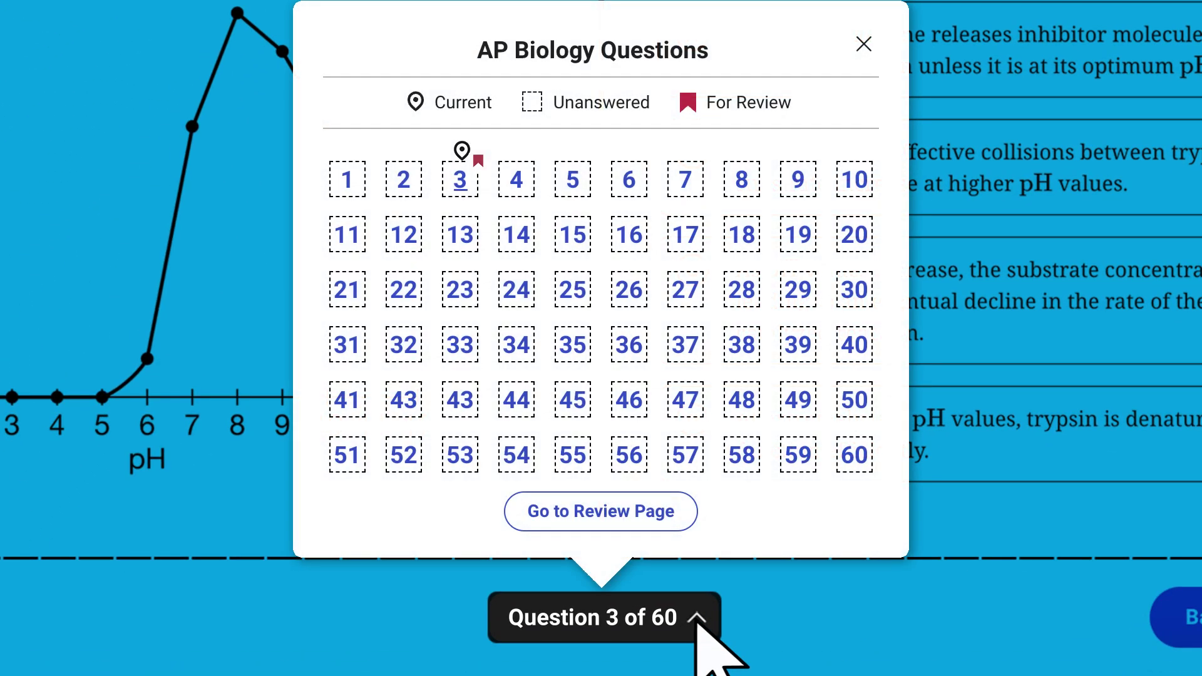
pyautogui.click(697, 618)
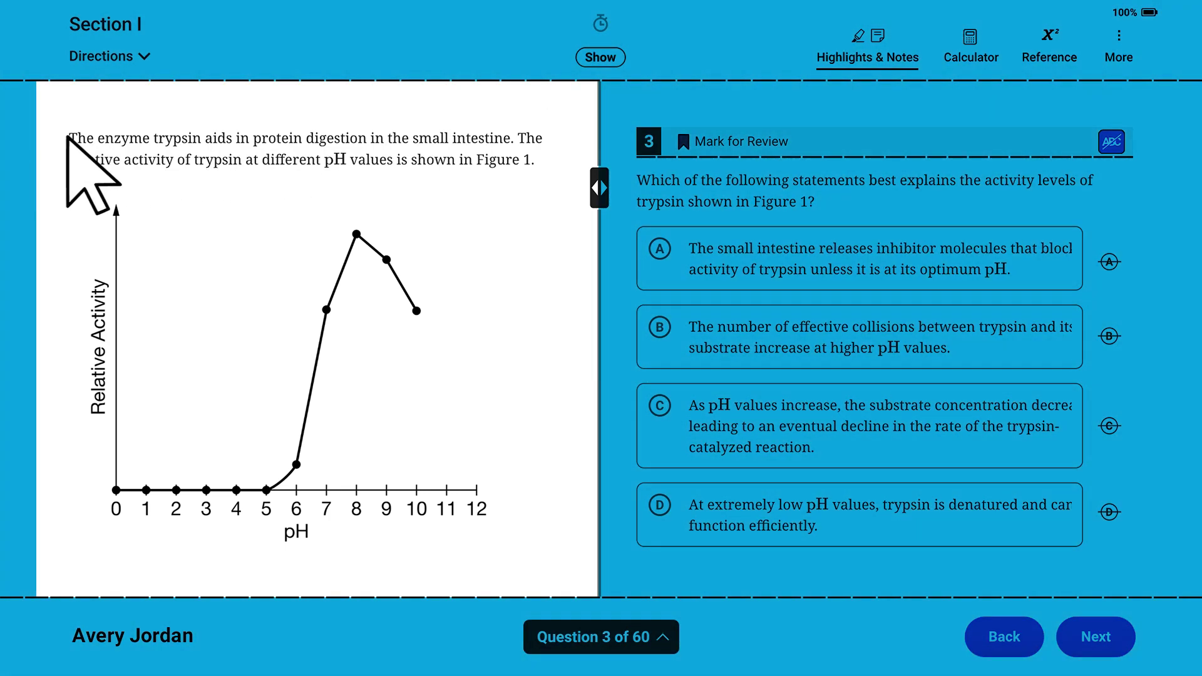
# Yellow-highlight and underline 'The enzyme trypsin aids' with the note 'Optimal pH = 8' attached
pyautogui.moveTo(67, 134); pyautogui.dragTo(236, 137)
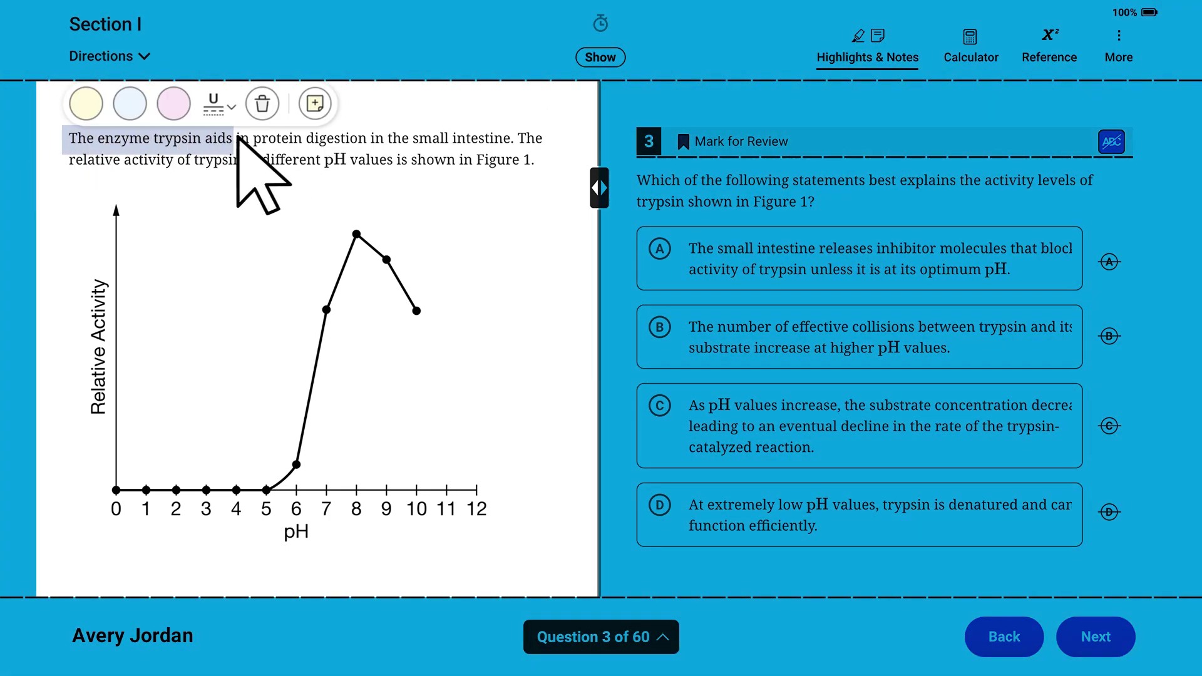
pyautogui.click(86, 102)
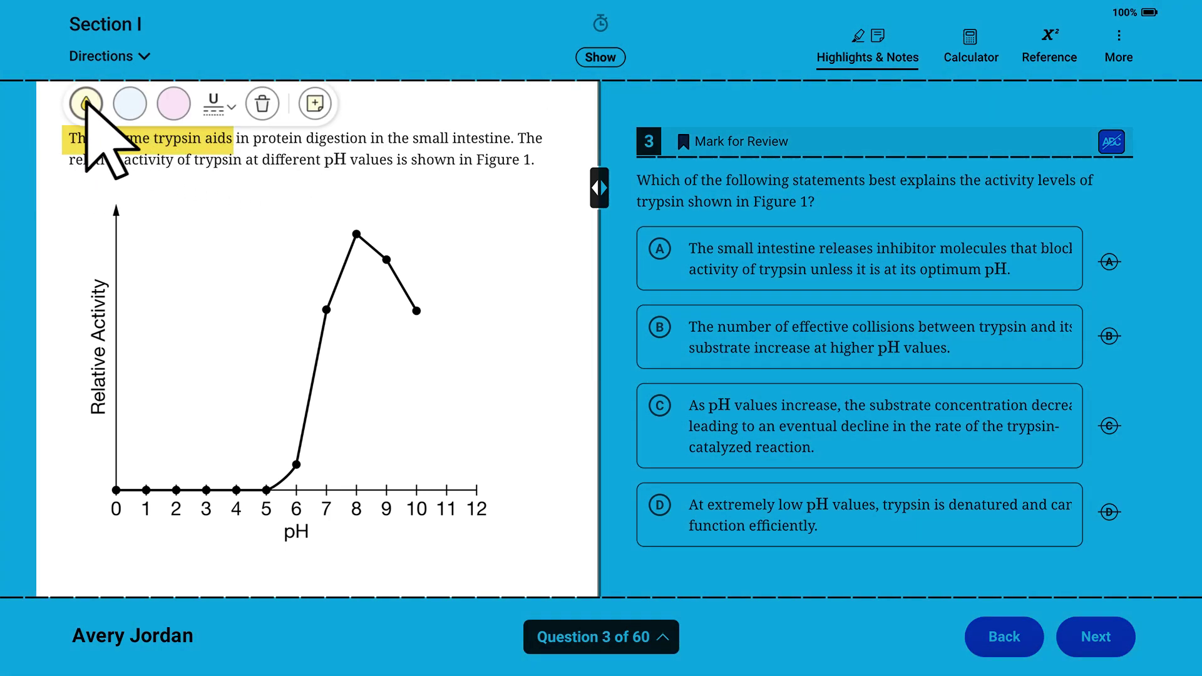
pyautogui.click(214, 102)
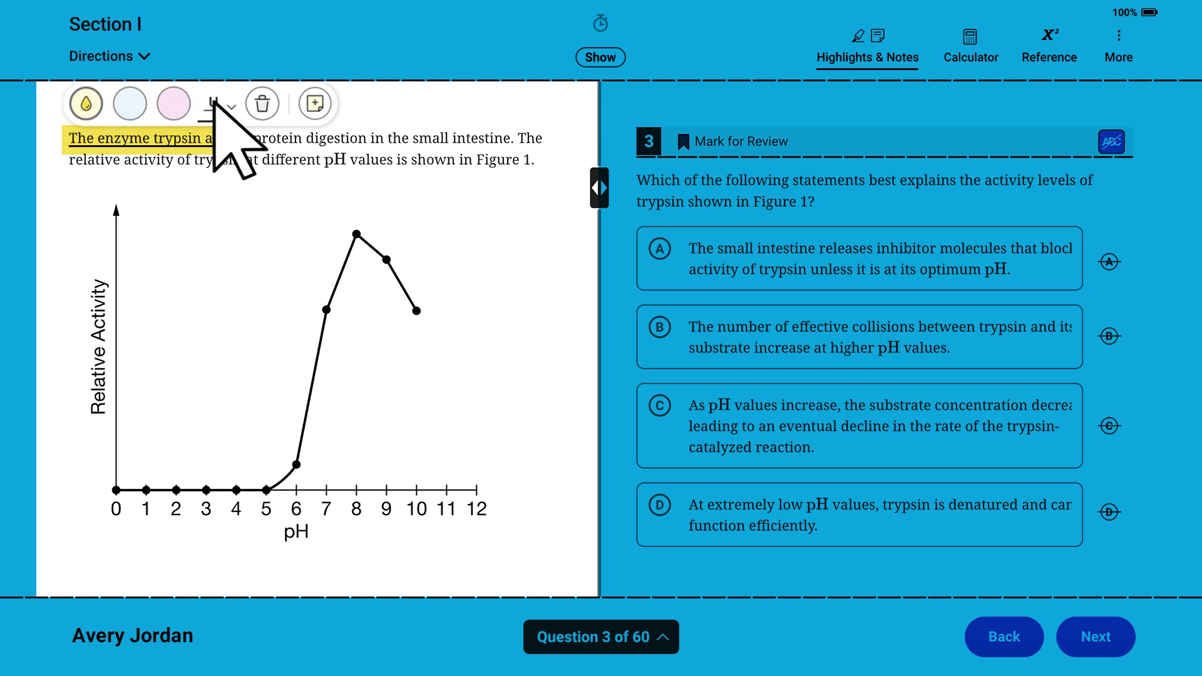
pyautogui.click(315, 104)
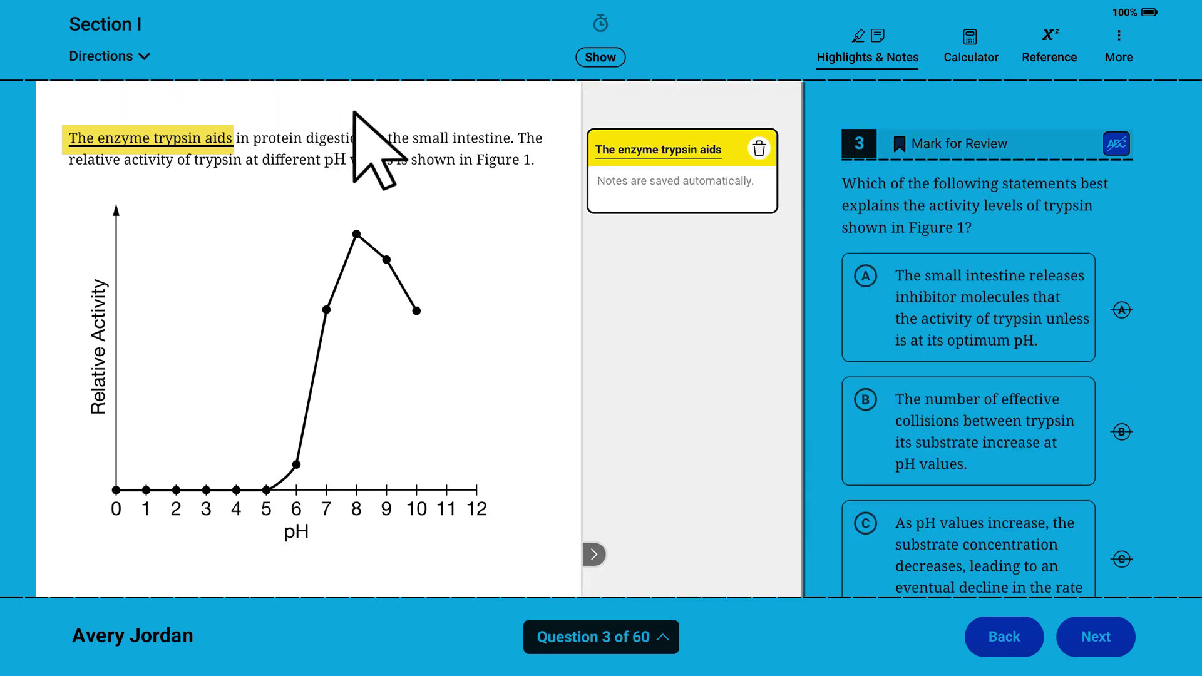
pyautogui.click(603, 183)
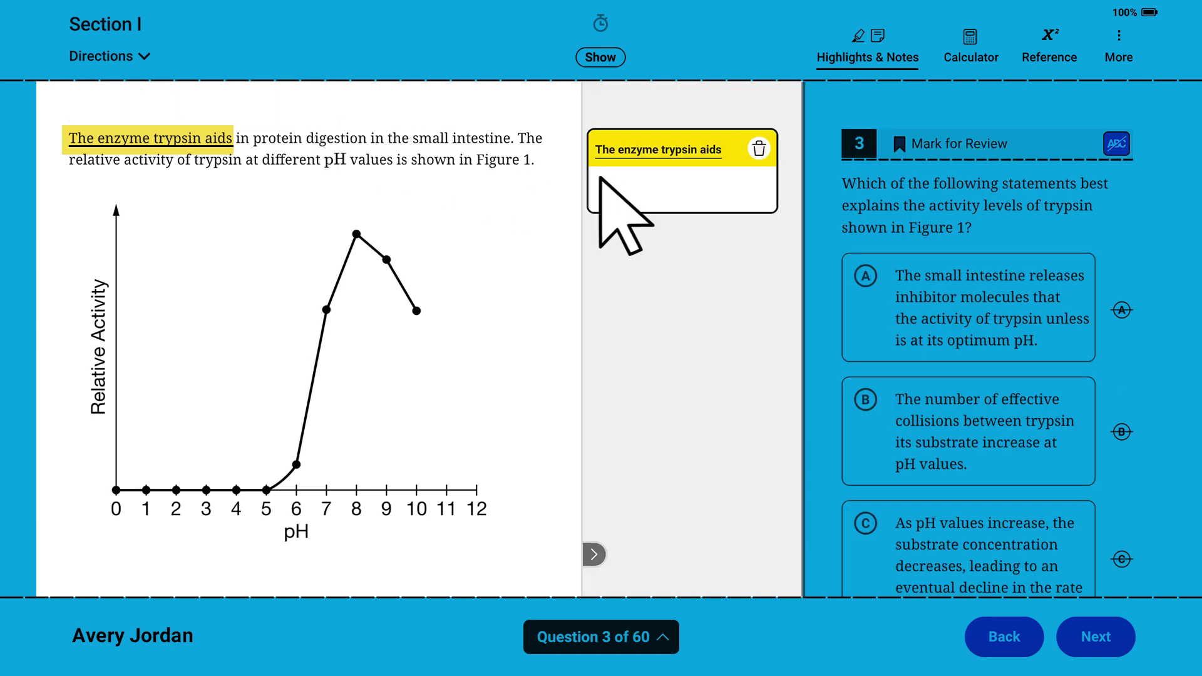
pyautogui.write('Optimal pH = 8')
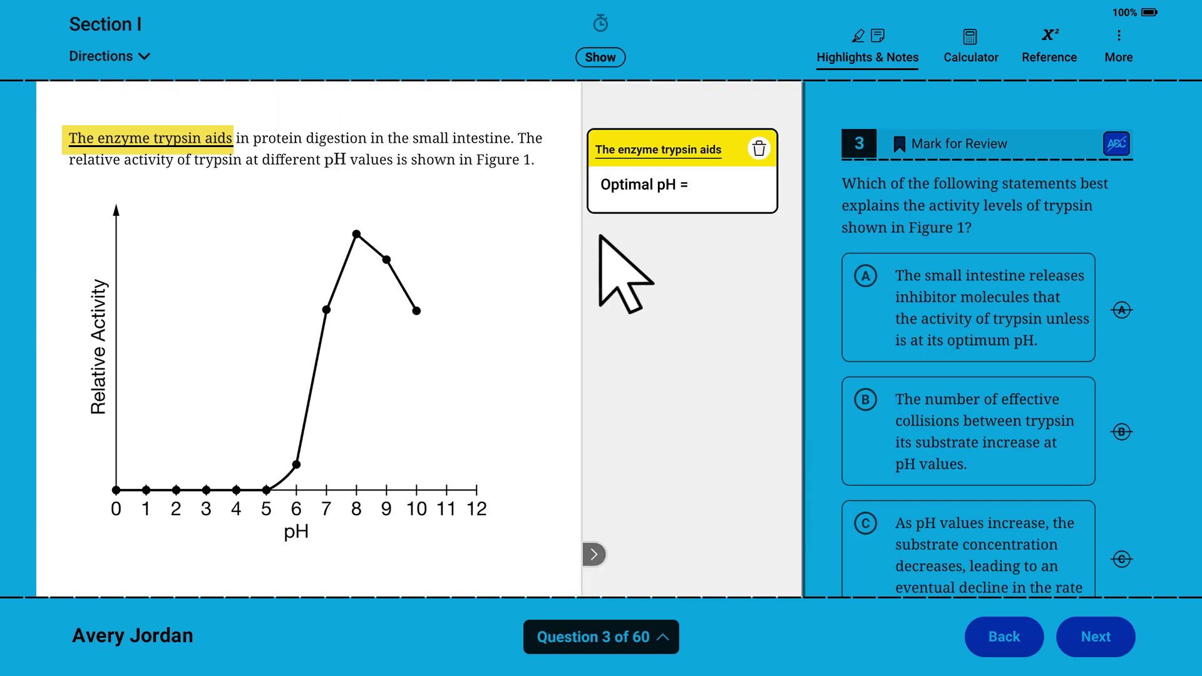
pyautogui.click(593, 553)
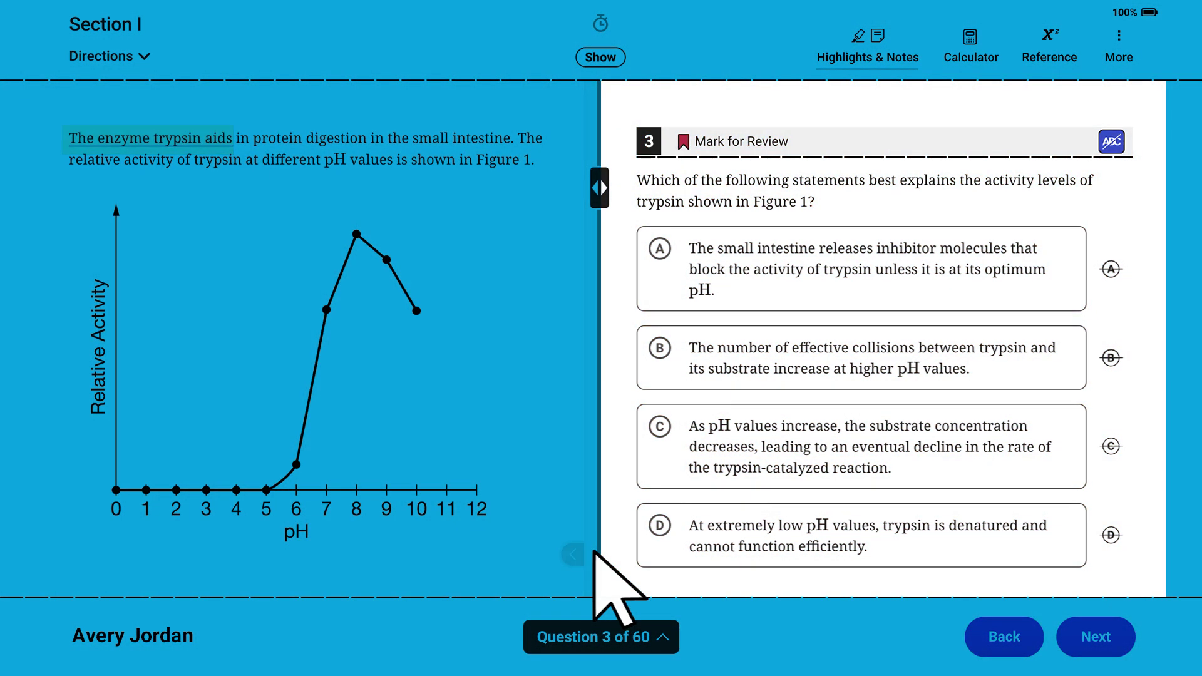
# Strike out choices C and D, select A then switch to B, and move to question 4
pyautogui.click(1111, 446)
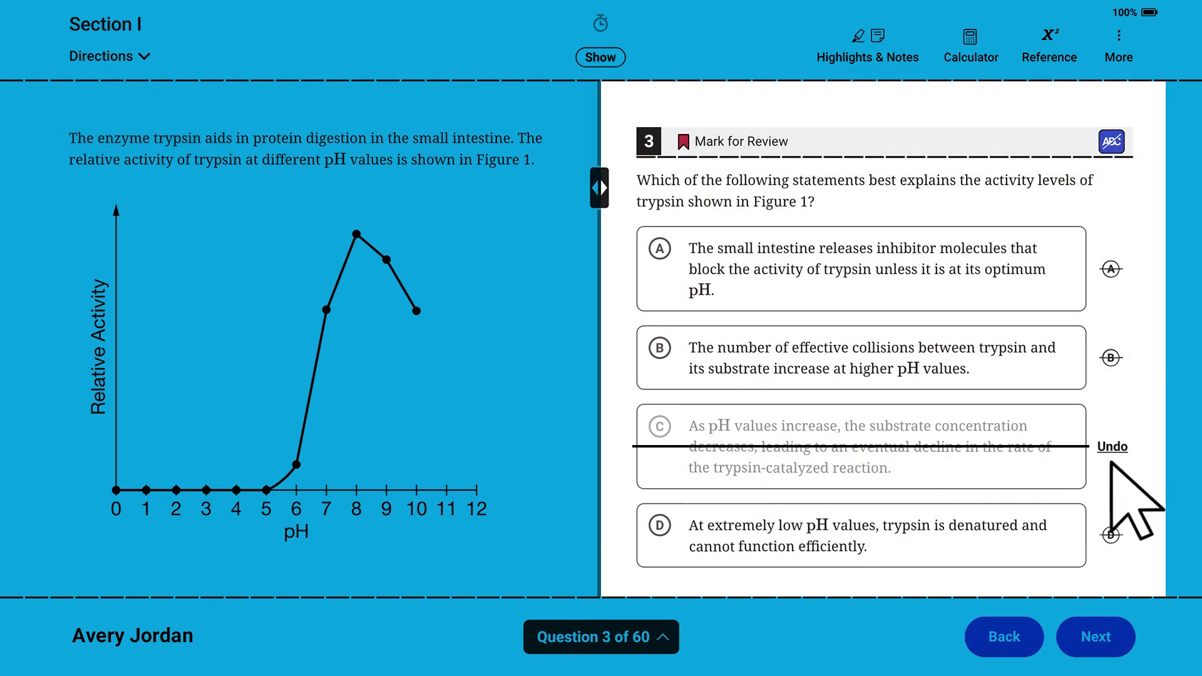
pyautogui.click(1111, 535)
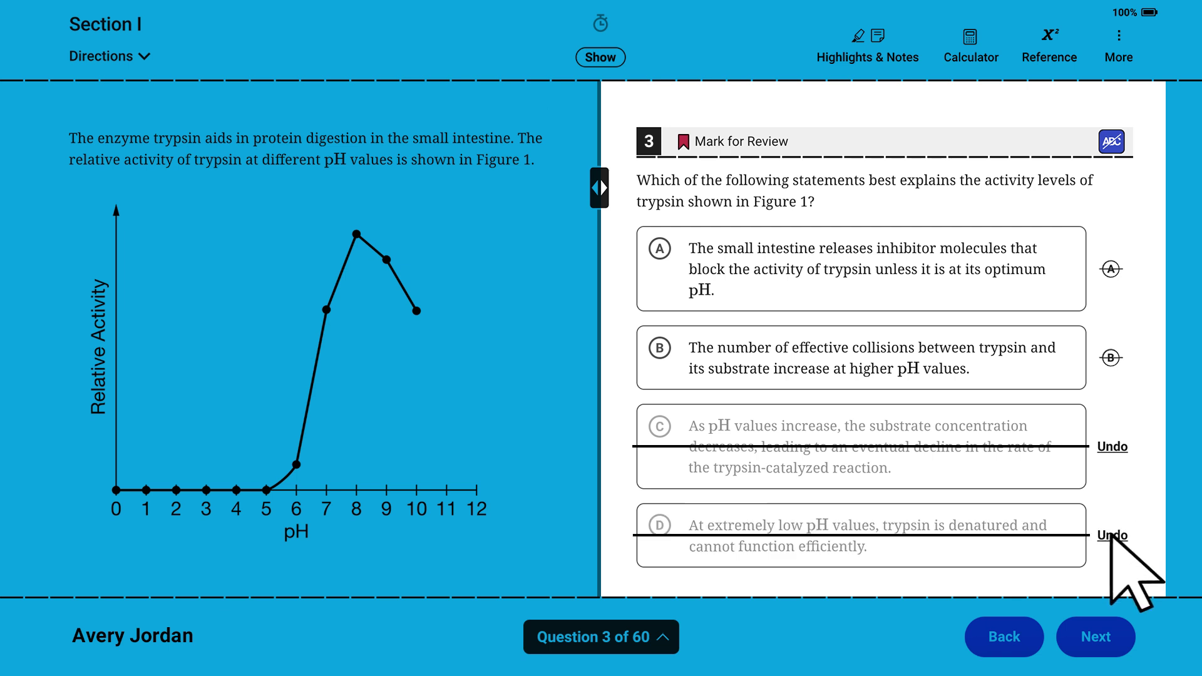
pyautogui.click(1006, 279)
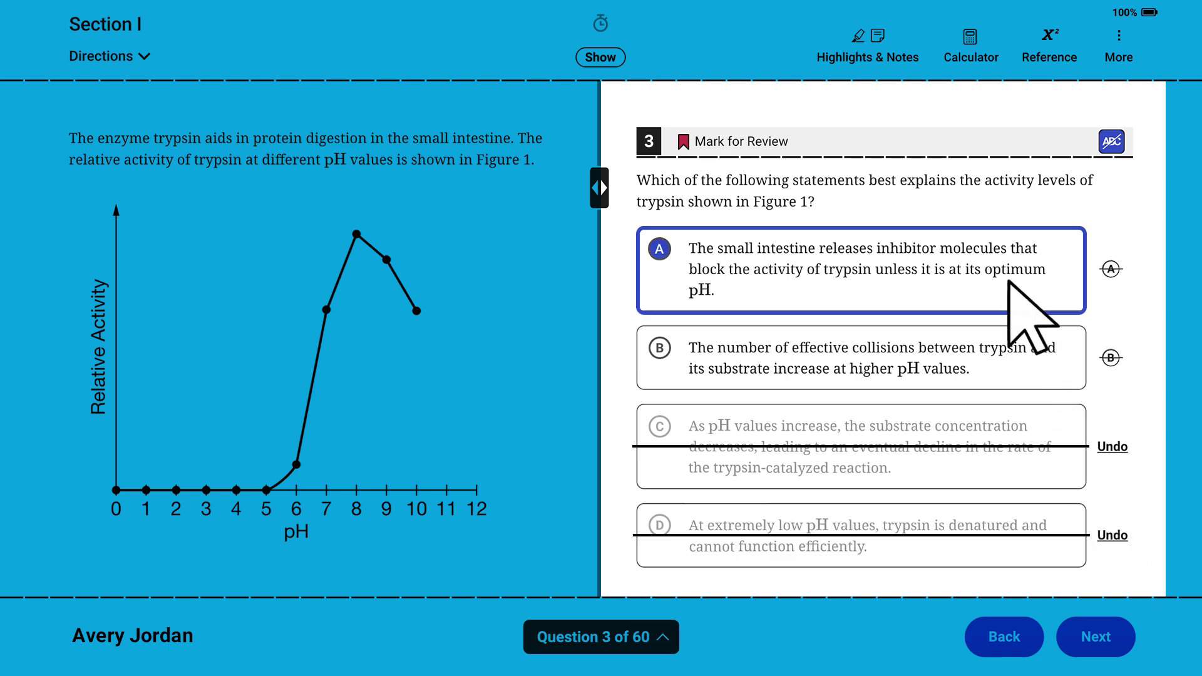
pyautogui.click(1007, 364)
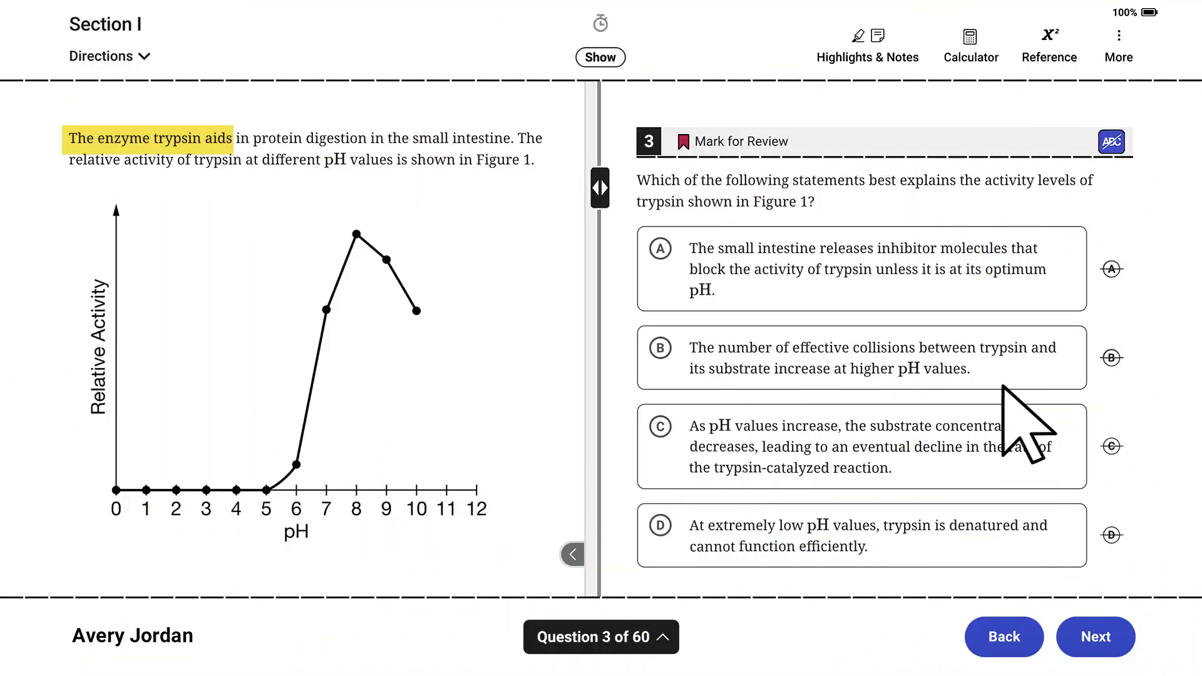
pyautogui.click(1117, 639)
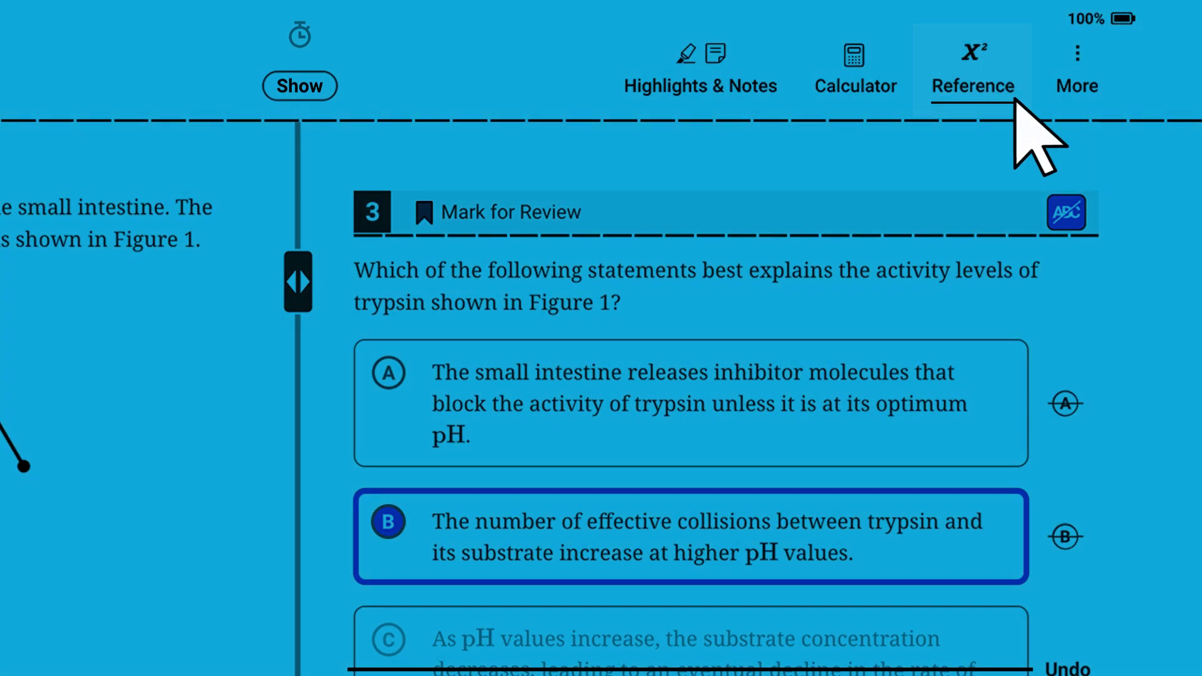
pyautogui.click(1013, 105)
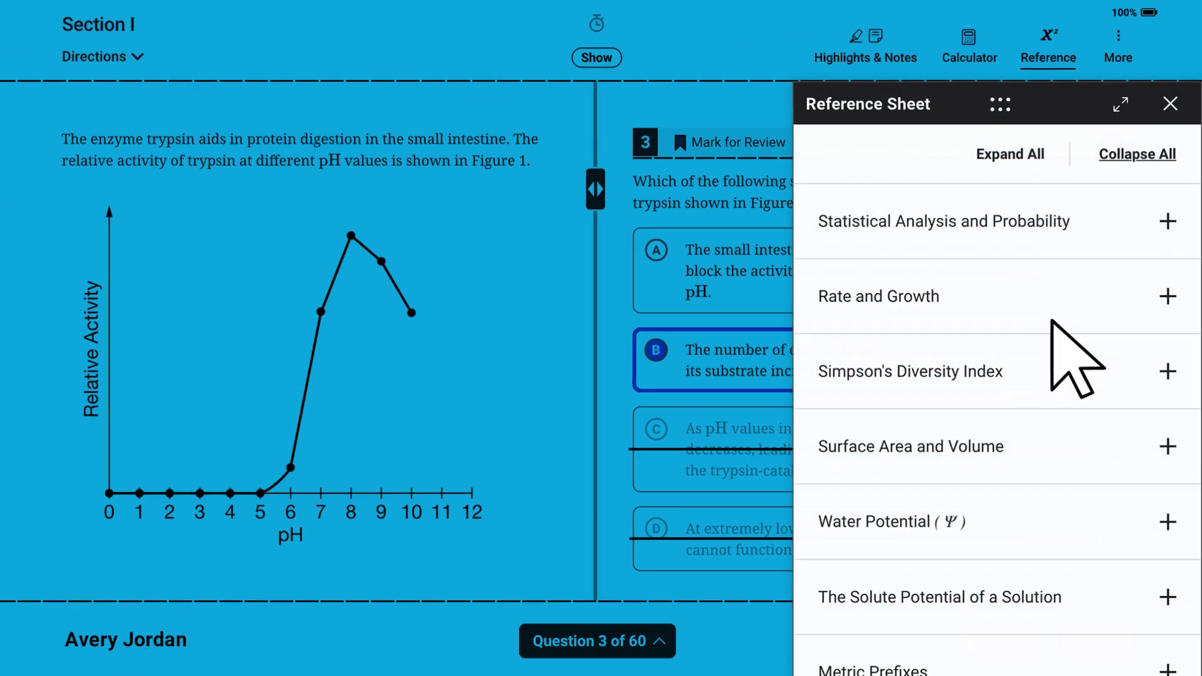
pyautogui.moveTo(999, 104); pyautogui.dragTo(601, 103)
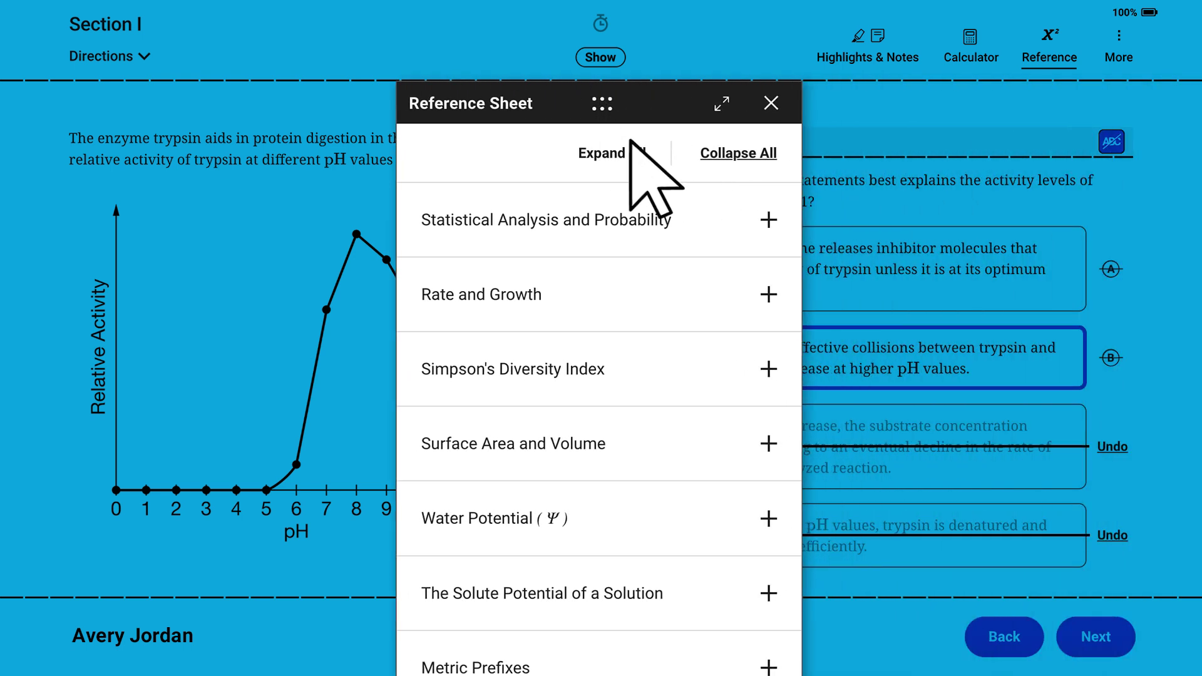
pyautogui.click(693, 222)
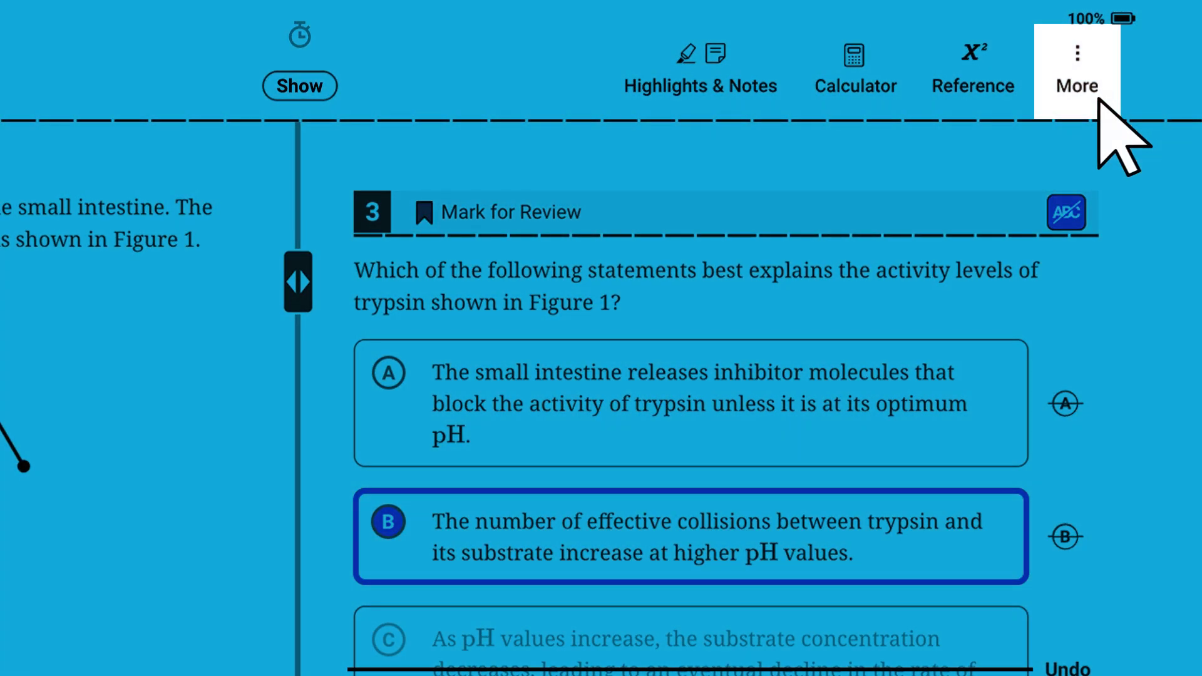
# Open the More options menu to get to the Check Your Work page
pyautogui.click(1099, 101)
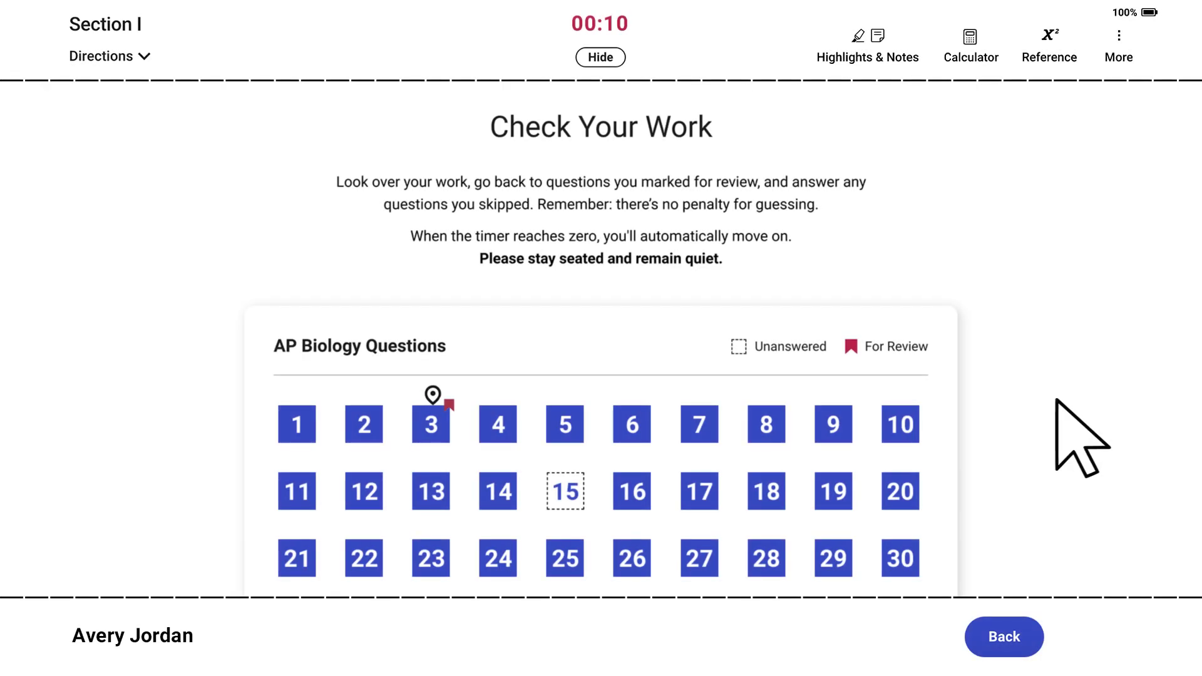
# Scroll the Check Your Work grid down to show questions 31 to 60
pyautogui.moveTo(1158, 161)
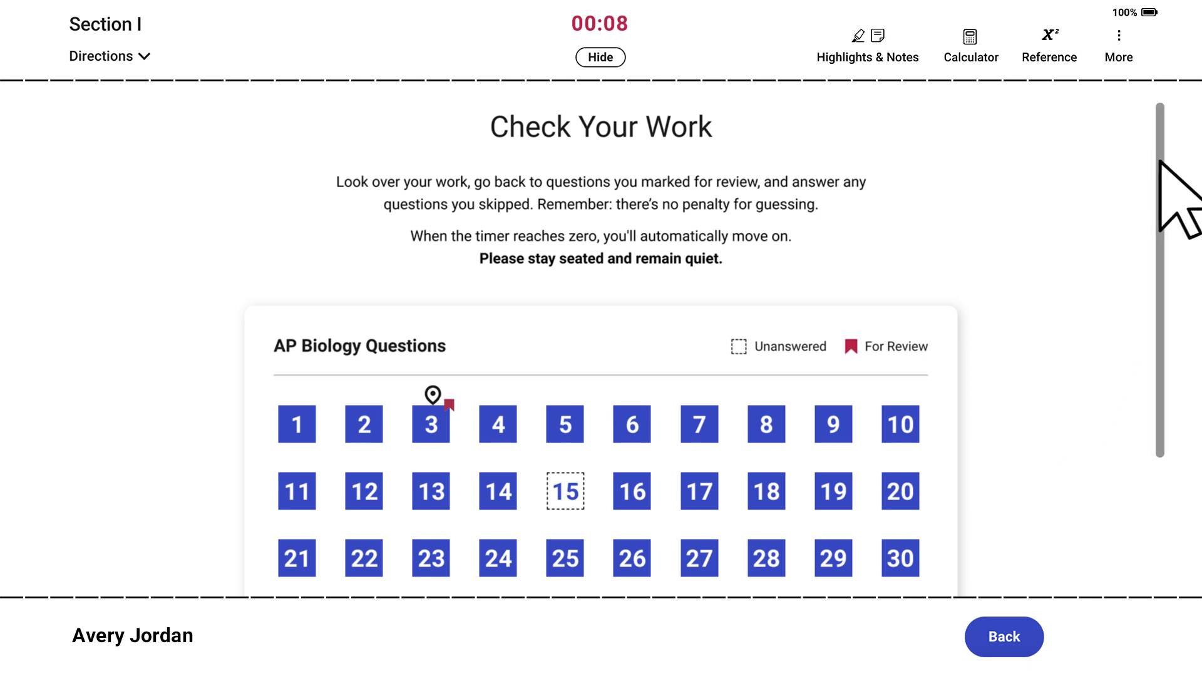
pyautogui.moveTo(1159, 161); pyautogui.dragTo(1159, 261)
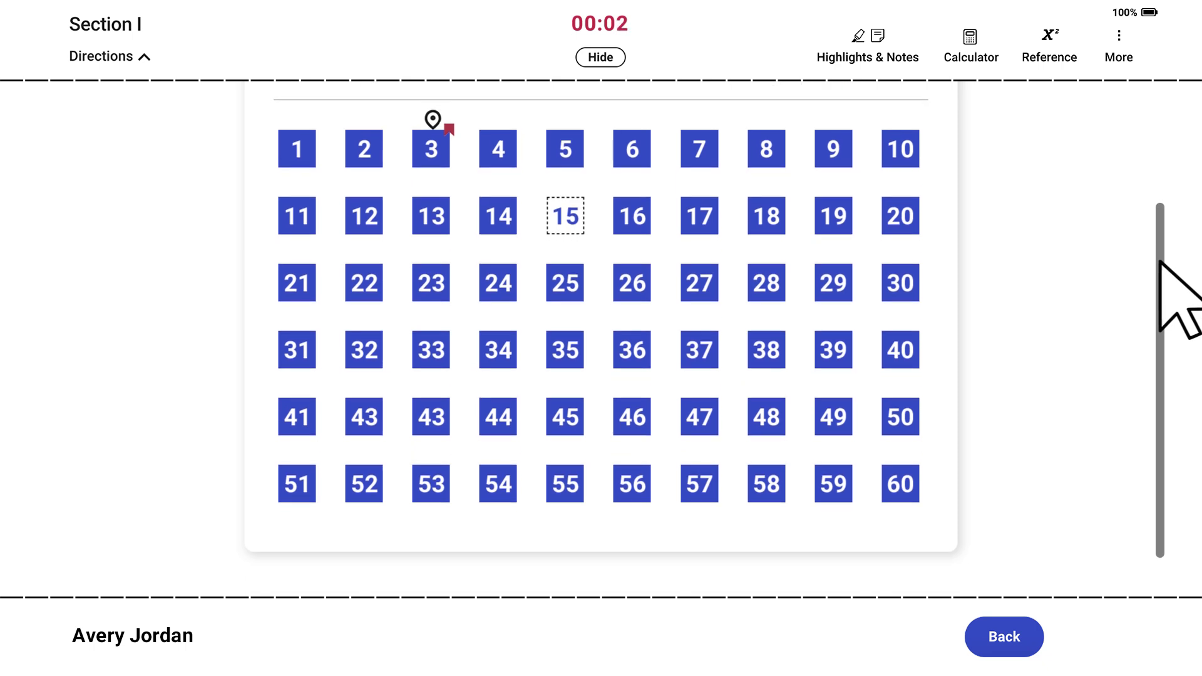